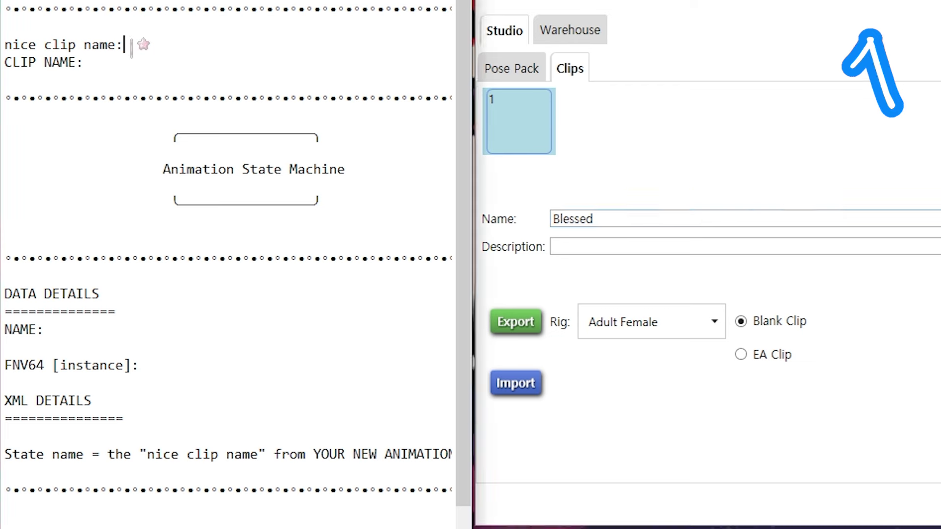
Set the Blessed clip's export rig to Adult Male and its source to EA Clip.
left_click(637, 328)
left_click(157, 386)
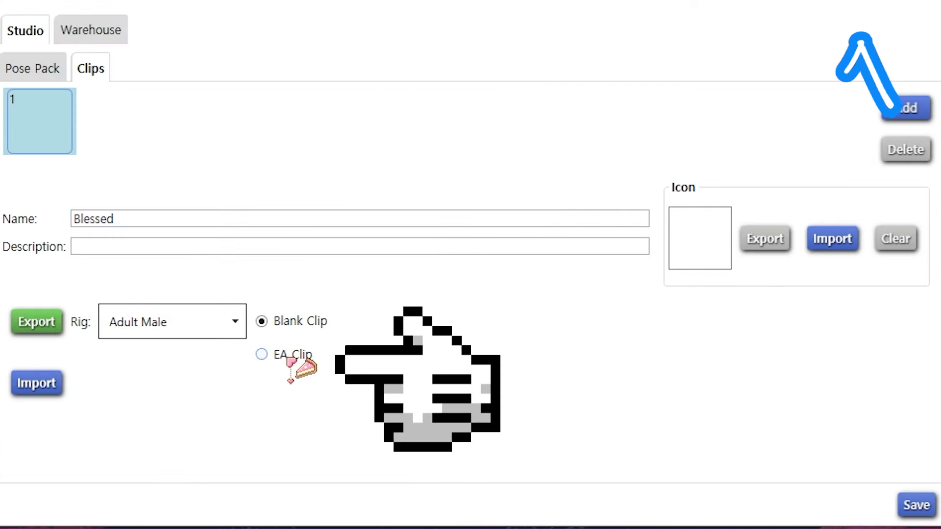
left_click(293, 355)
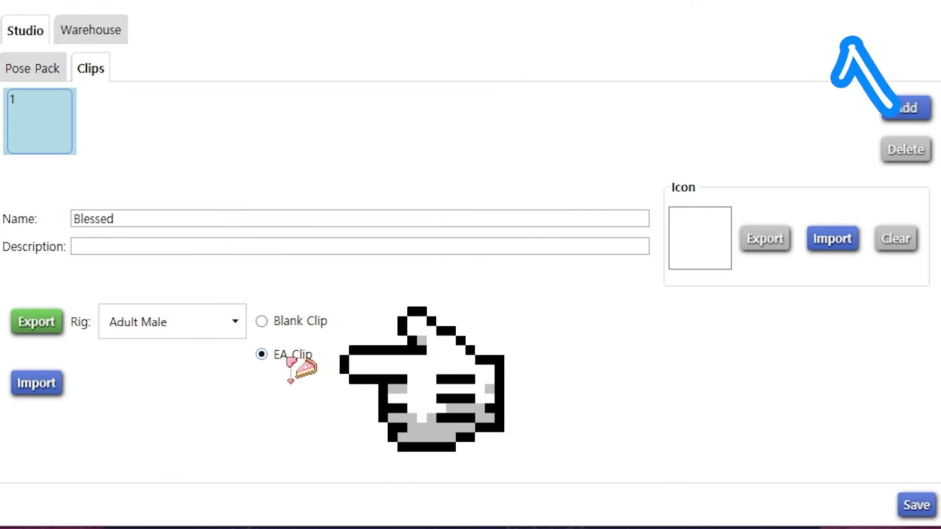
Search the EA clips for "idle" and export a_idle_dryHeave_x.
left_click(56, 329)
type("idle")
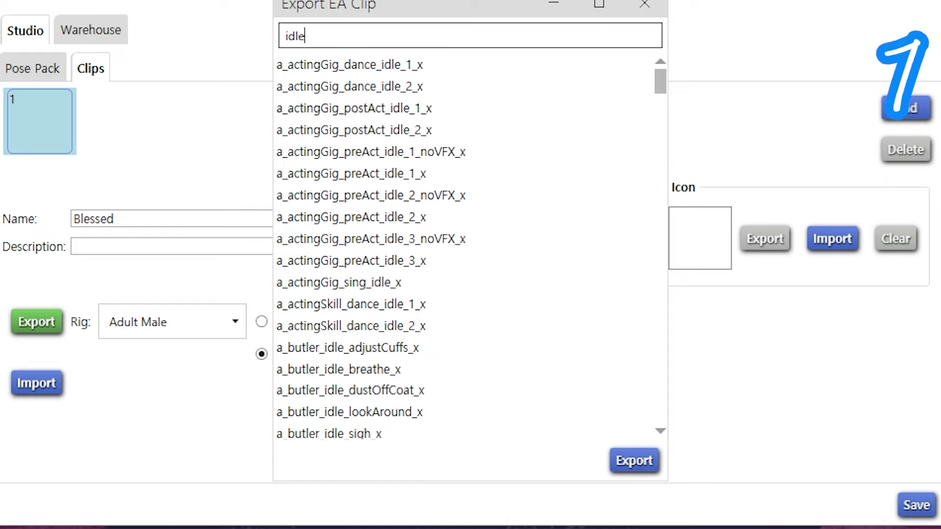
scroll(502, 199, "down", 15)
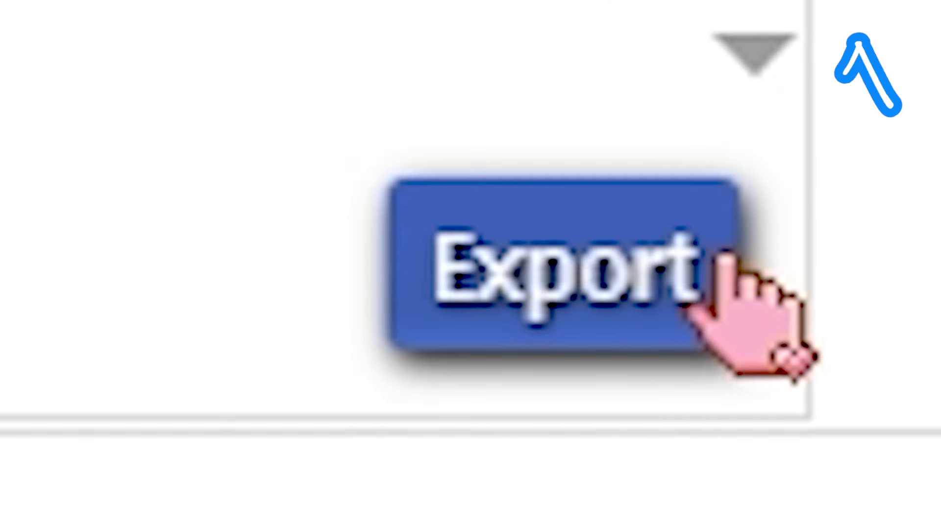
left_click(654, 459)
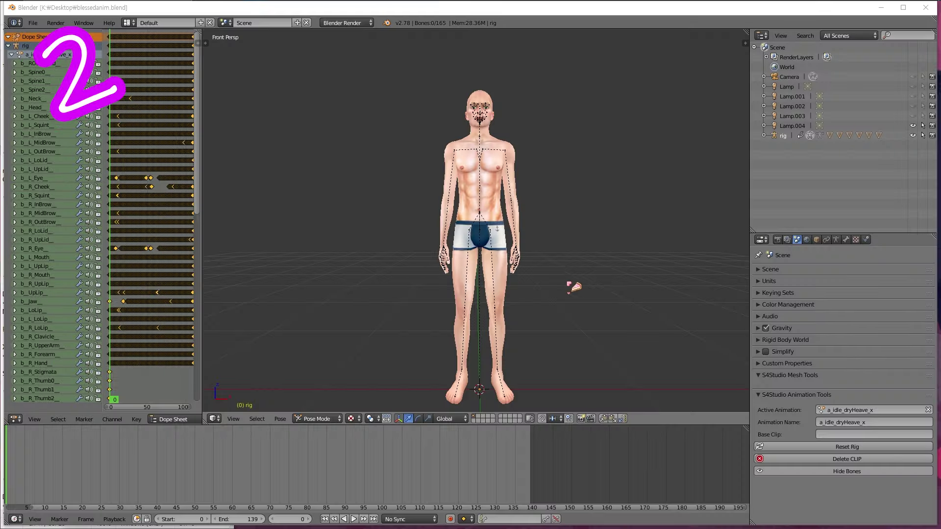
In Blender, set the exported animation's end frame to 300 and play back the extended range.
left_click_drag(73, 468, 516, 468)
left_click(247, 518)
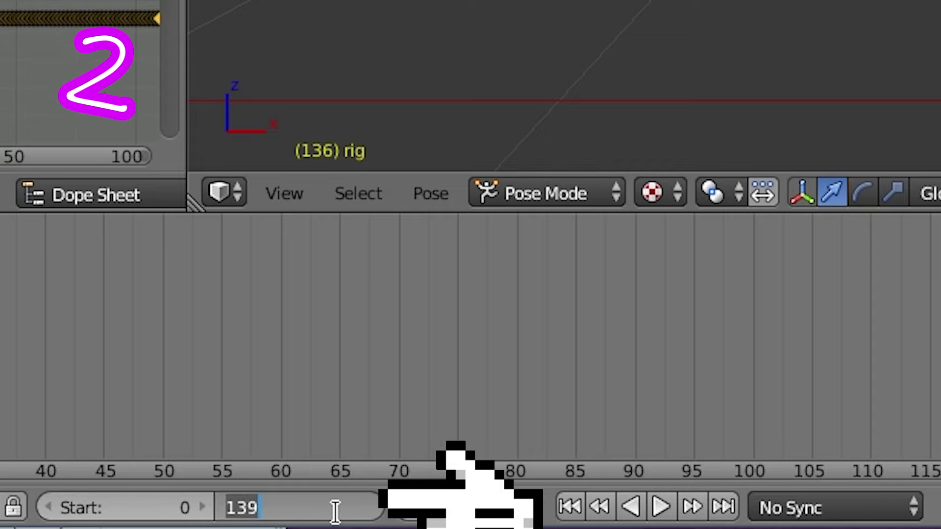
type("300")
key("Return")
key("Home")
key("alt+a")
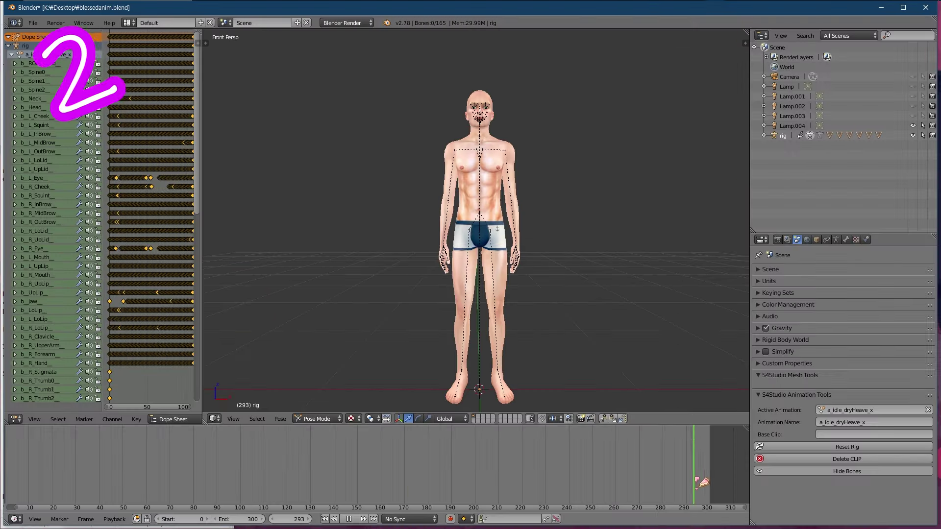
key("alt+a")
Select all bones, set the active keying set to LocRotScale and enable automatic keyframe recording.
key("a")
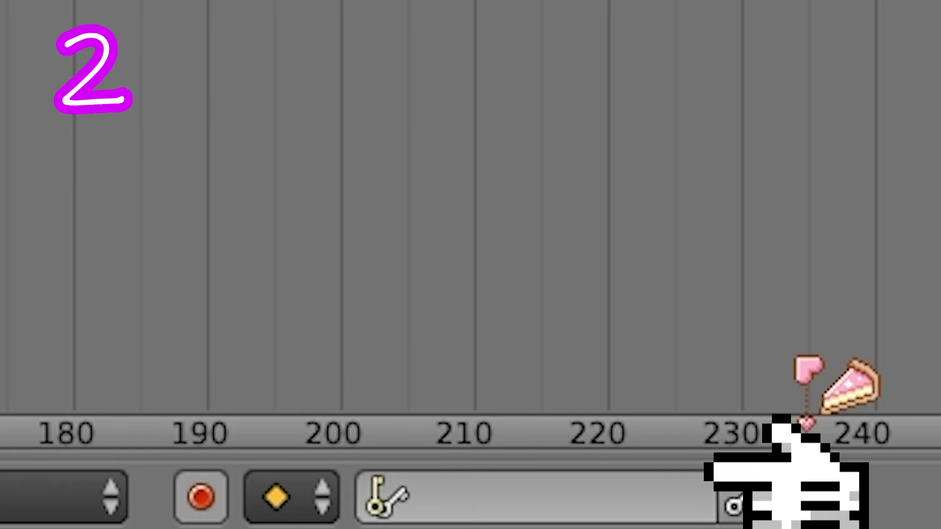
left_click(652, 495)
left_click(496, 324)
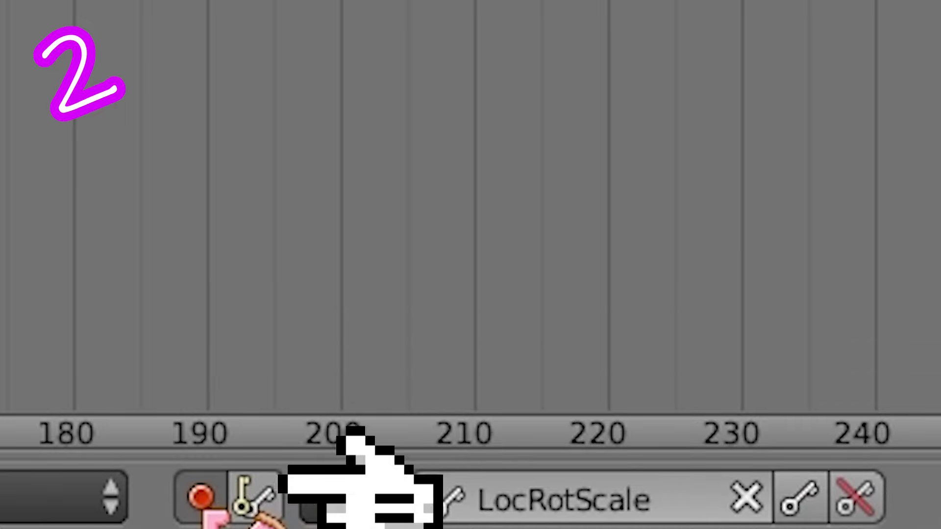
left_click(215, 496)
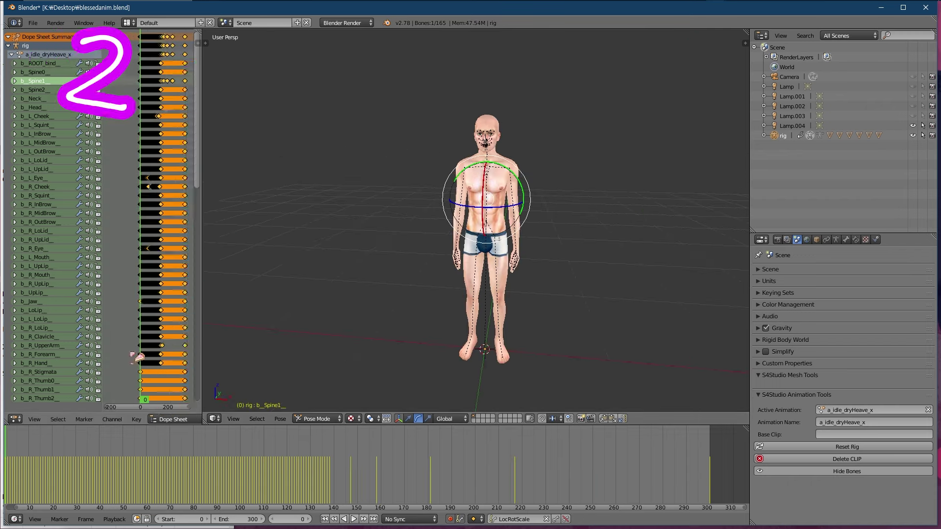
Play back the newly keyed animation and examine the rig's torso and face up close near the end frame.
key("alt+a")
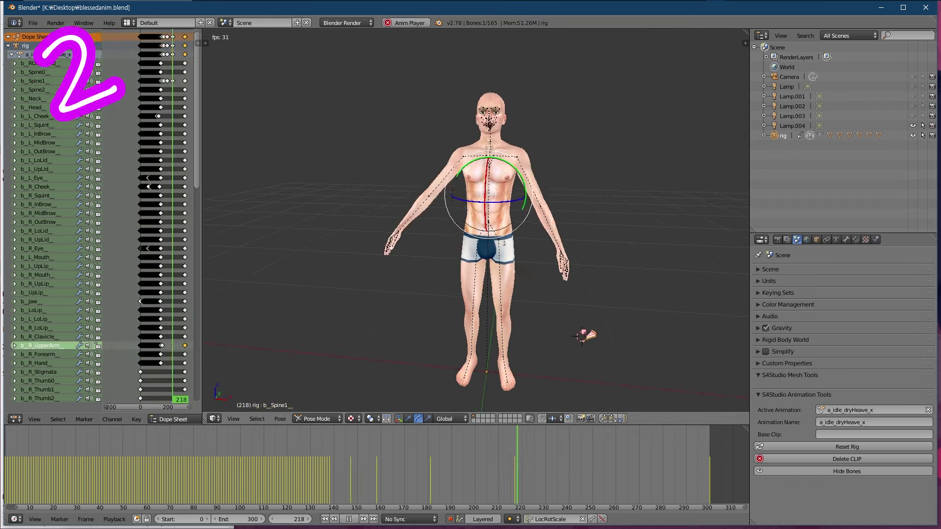
scroll(558, 283, "up", 3)
key("a")
key("a")
scroll(495, 220, "up", 6)
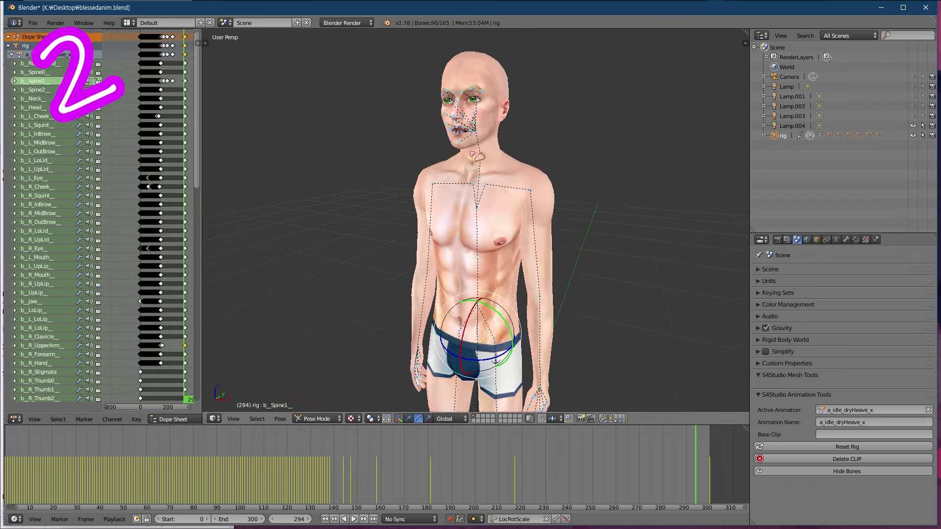
key("a")
key("a")
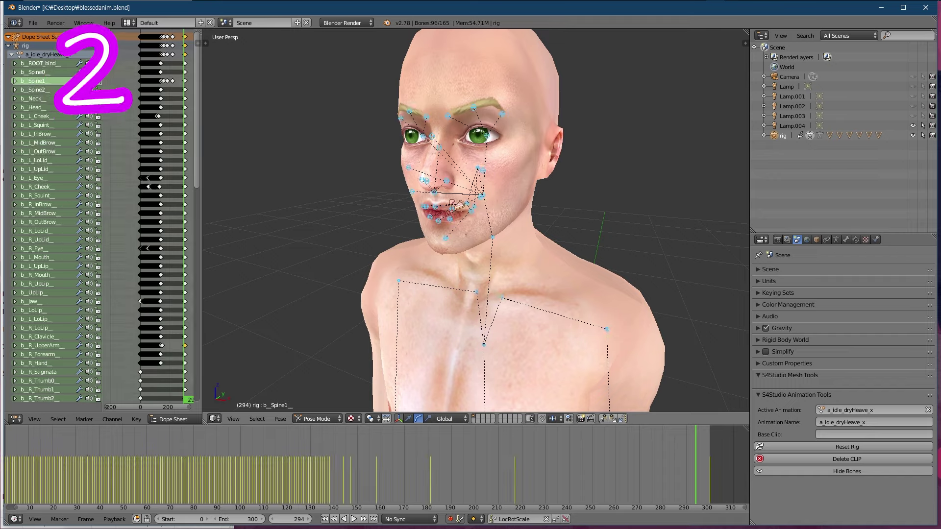
Save the Blender file over the existing one and import blessedanim.blend into the Blessed clip in Sims 4 Studio.
key("ctrl+s")
left_click(481, 306)
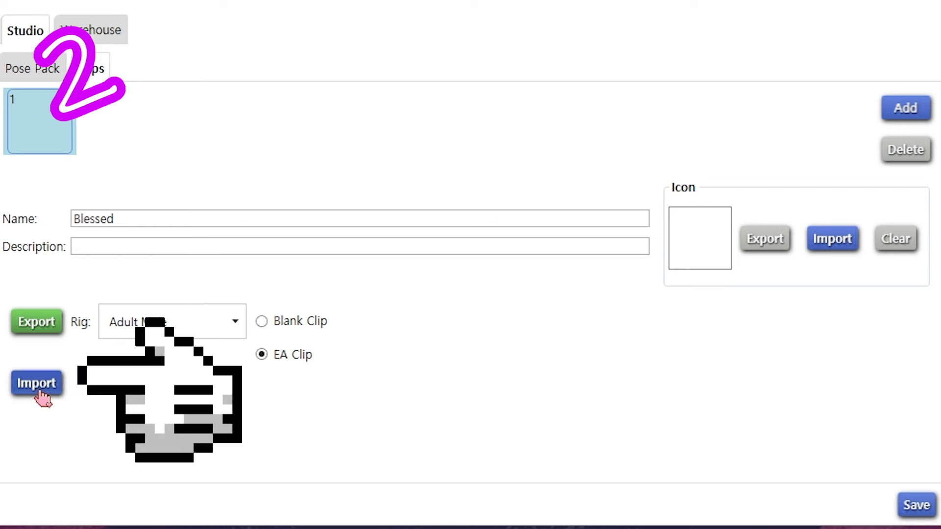
left_click(37, 384)
left_click(323, 326)
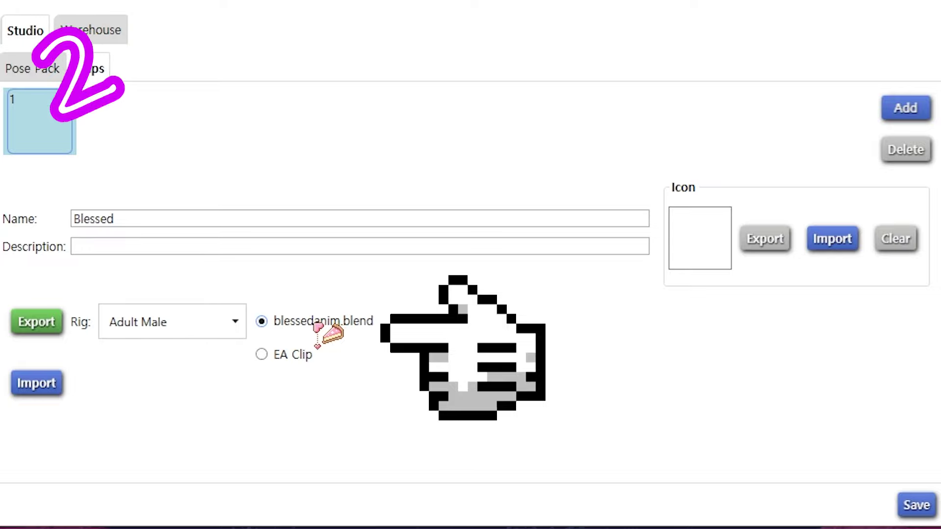
Open the clip resource's data in the Warehouse and pick up its Name for the CLIP NAME line in the notes.
left_click(91, 30)
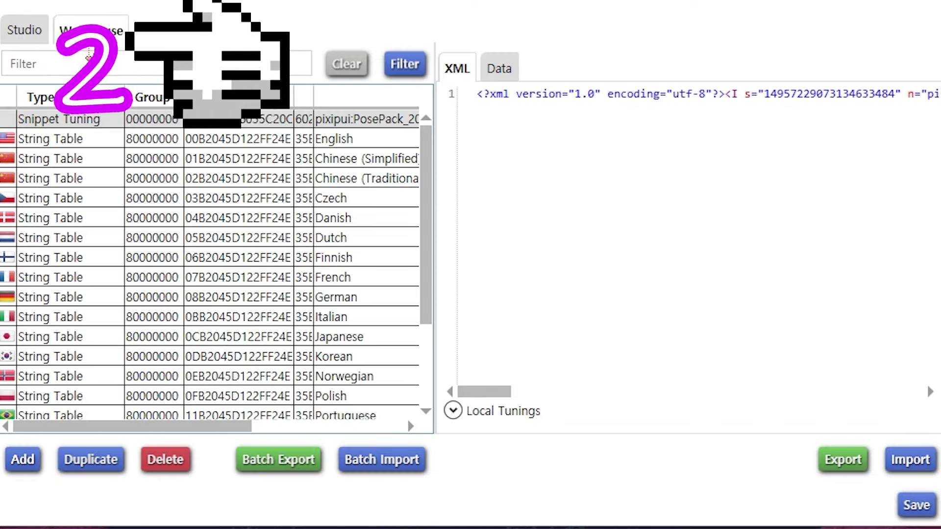
scroll(426, 275, "down", 3)
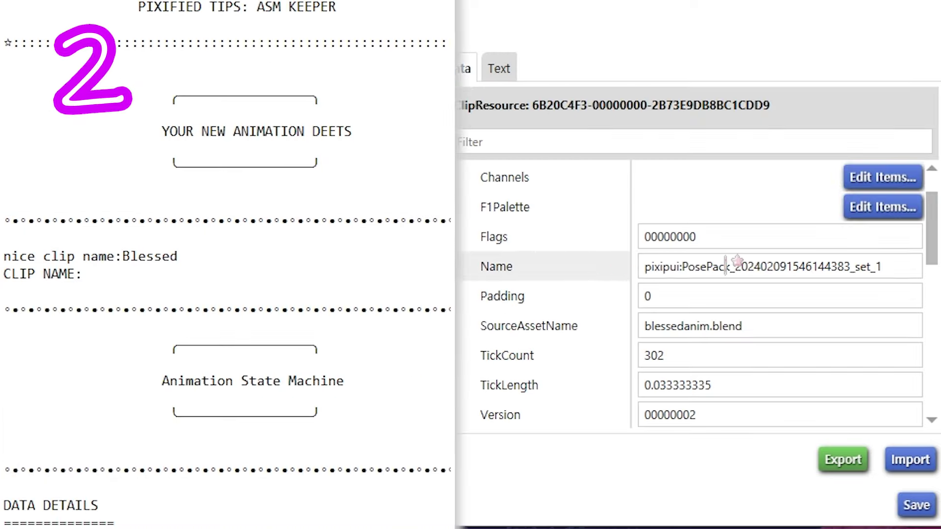
left_click(736, 266)
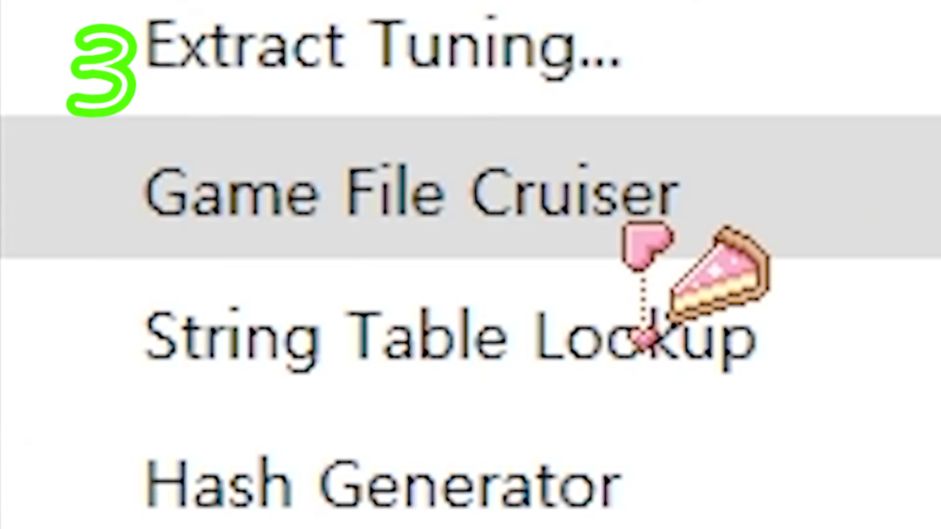
Open the Game File Cruiser, limit it to Animation State Machine resources and look through the state machine XML.
left_click(596, 230)
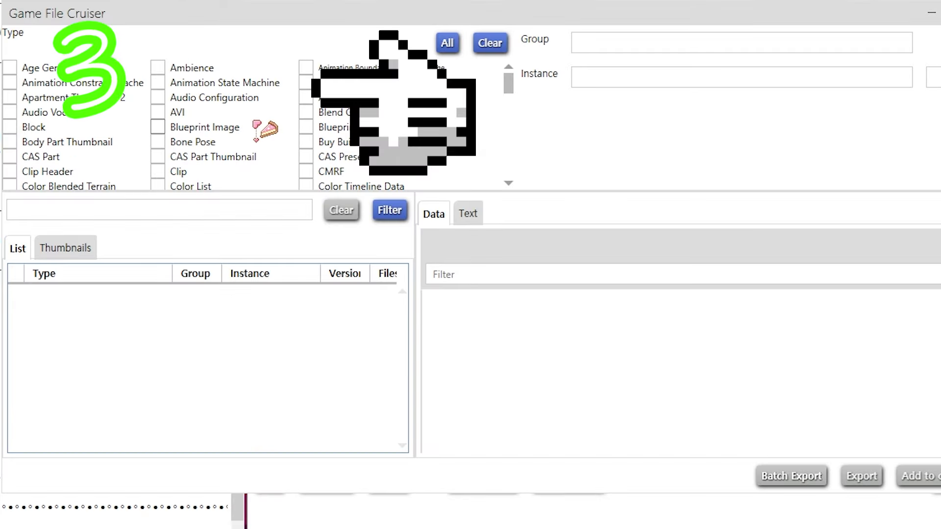
left_click(212, 84)
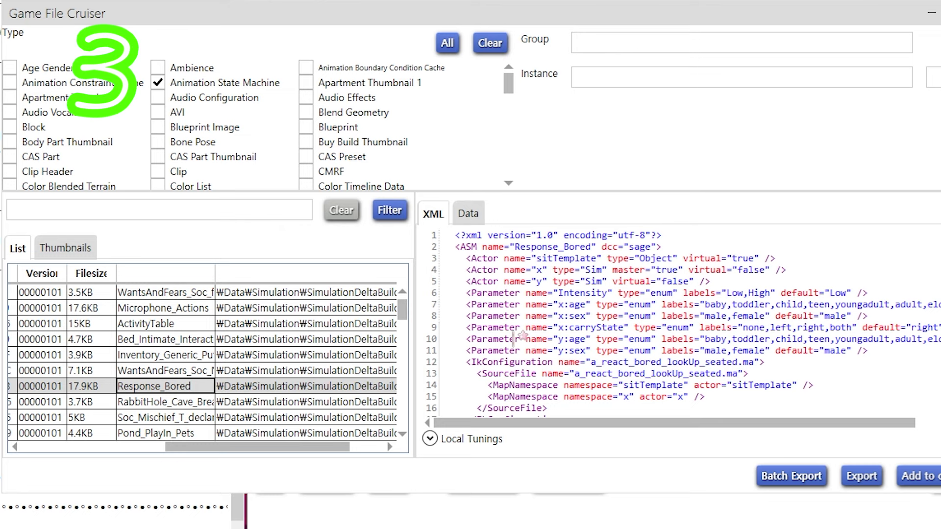
scroll(522, 335, "down", 20)
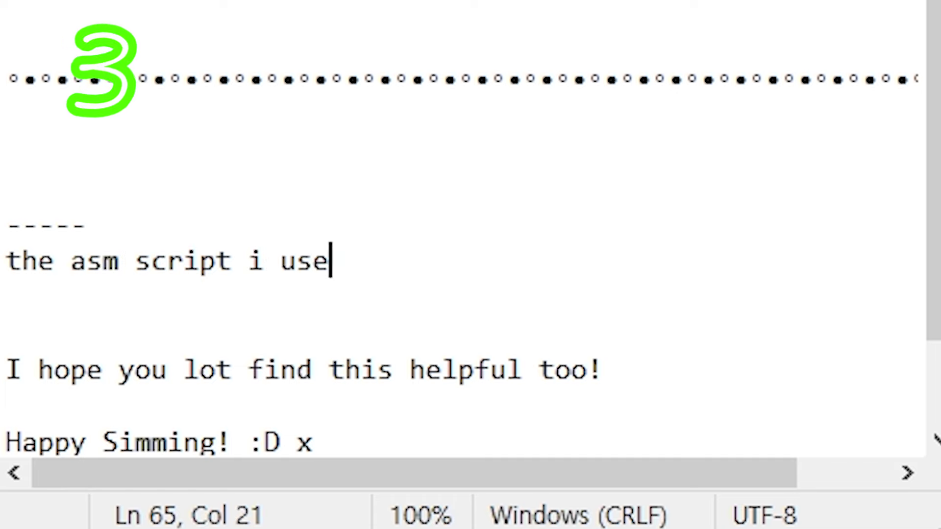
Paste the source script under "the asm script i used" in the notes and add spookyCandyBowl_eatCandy to the current package.
type("d")
key("Return")
type("--")
key("ctrl+v")
scroll(936, 439, "up", 20)
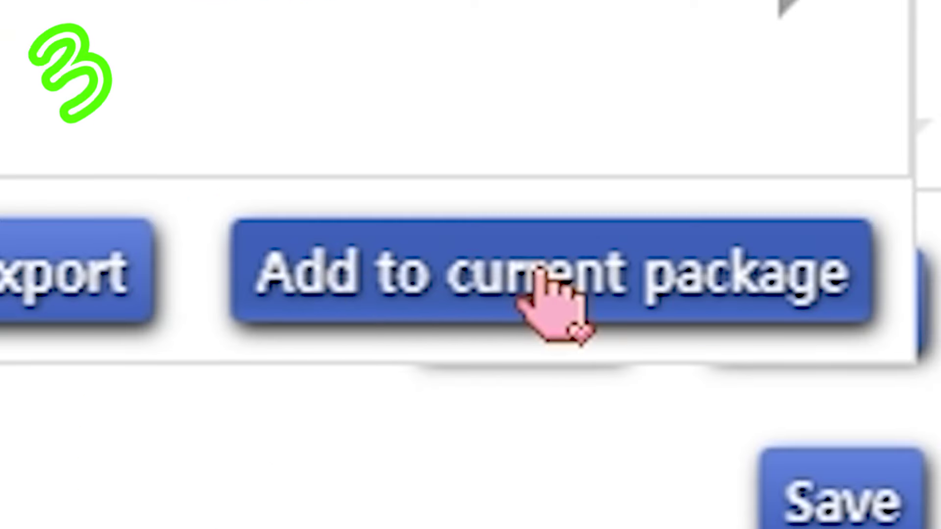
left_click(520, 275)
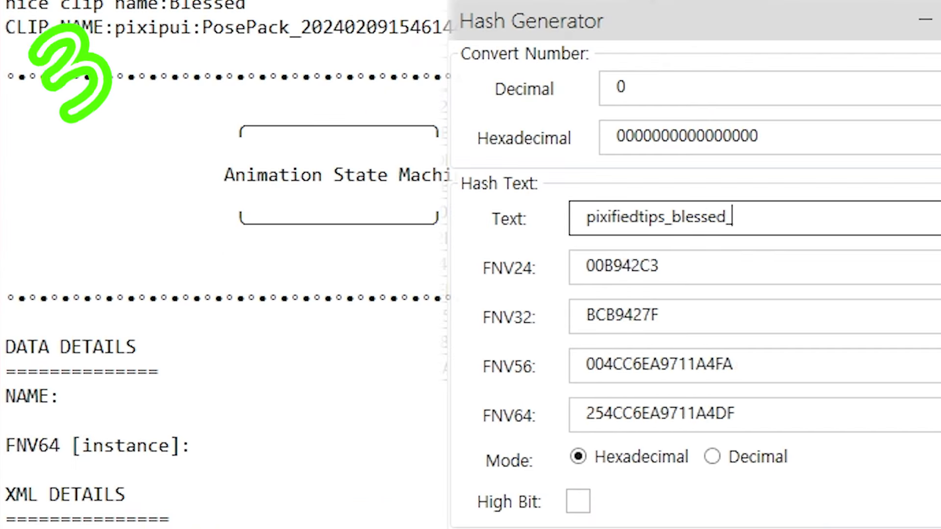
Generate a hash for pixifiedtips_blessed_ASM and copy its FNV64 value into the FNV64 [instance] line of the notes.
type("pixifiedtips_blessed_ASM")
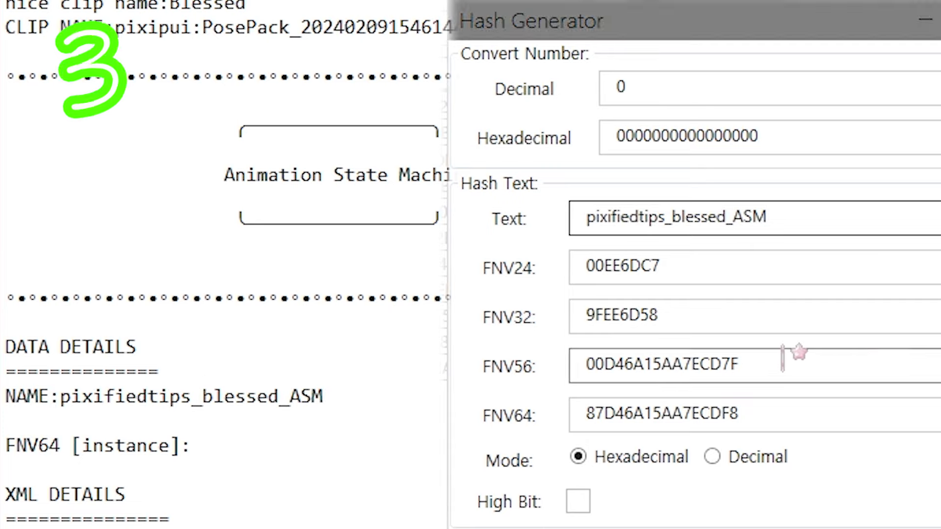
double_click(640, 413)
key("ctrl+c")
left_click(373, 444)
key("ctrl+v")
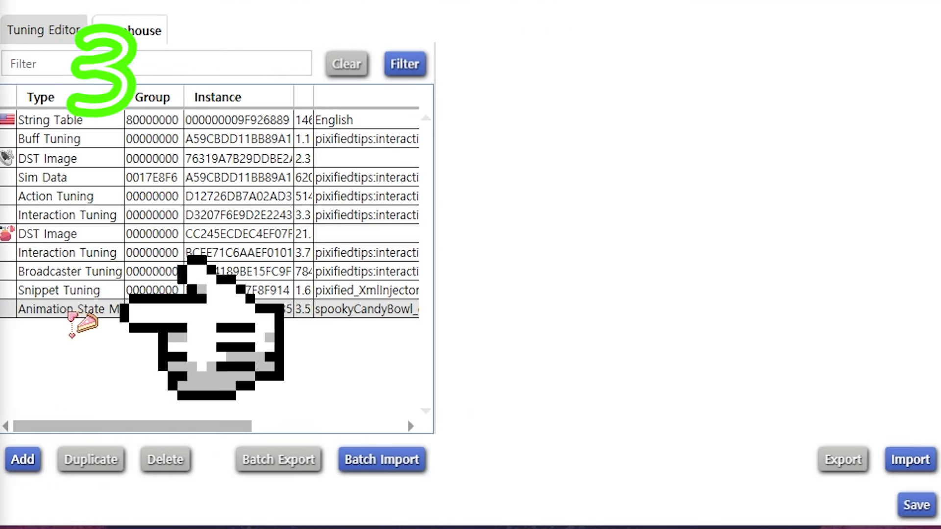
Set the Animation State Machine's Instance to 87D46A15AA7ECDF8 and its Name to pixifiedtips_blessed_ASM.
left_click(113, 310)
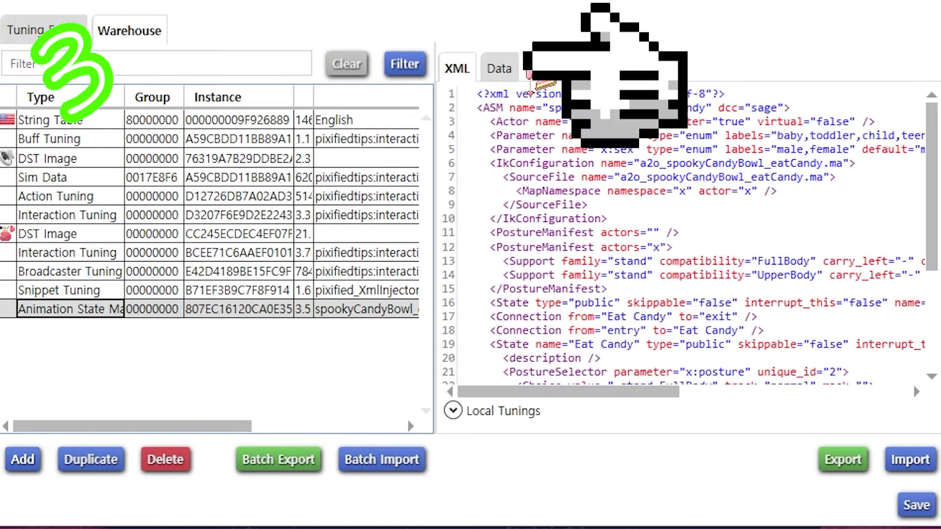
left_click(518, 71)
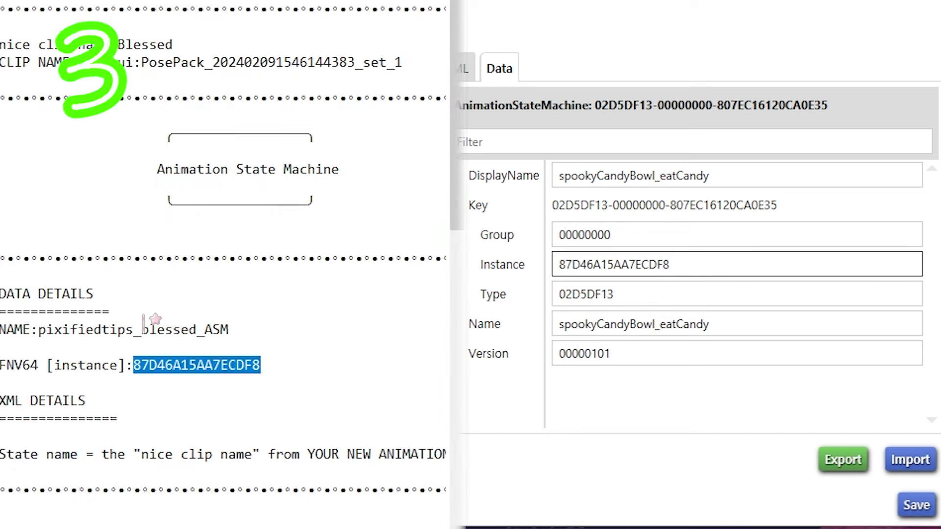
double_click(621, 321)
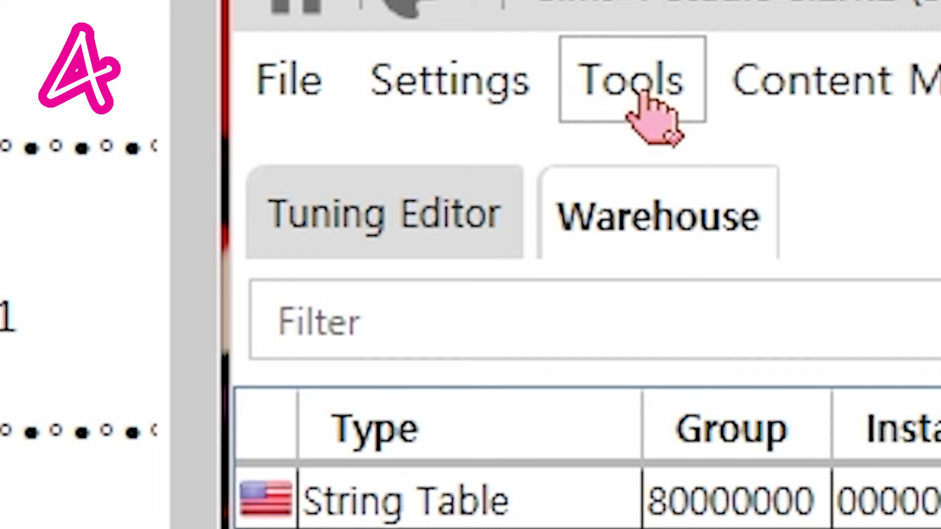
Search the extractable tuning for "animation/reaction" and add animation/reaction_Splash to the current package.
left_click(637, 93)
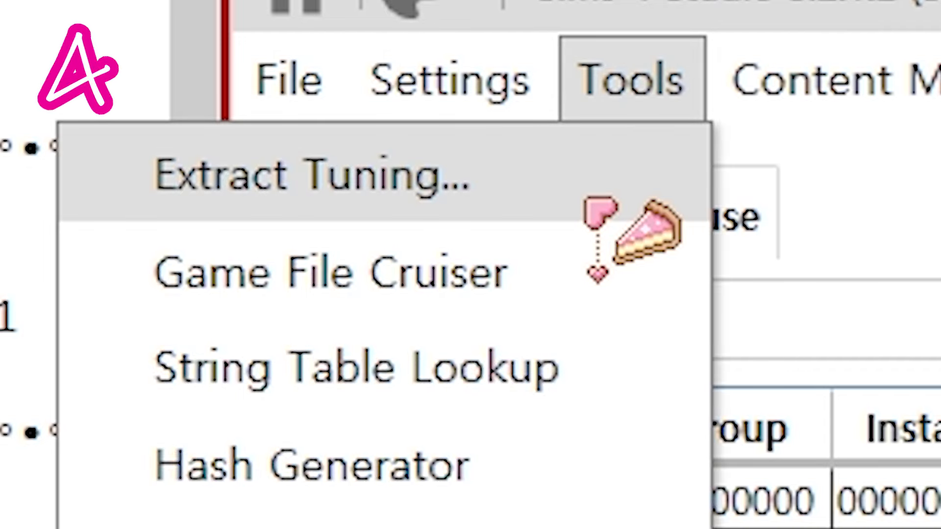
left_click(601, 208)
type("animation/reaction")
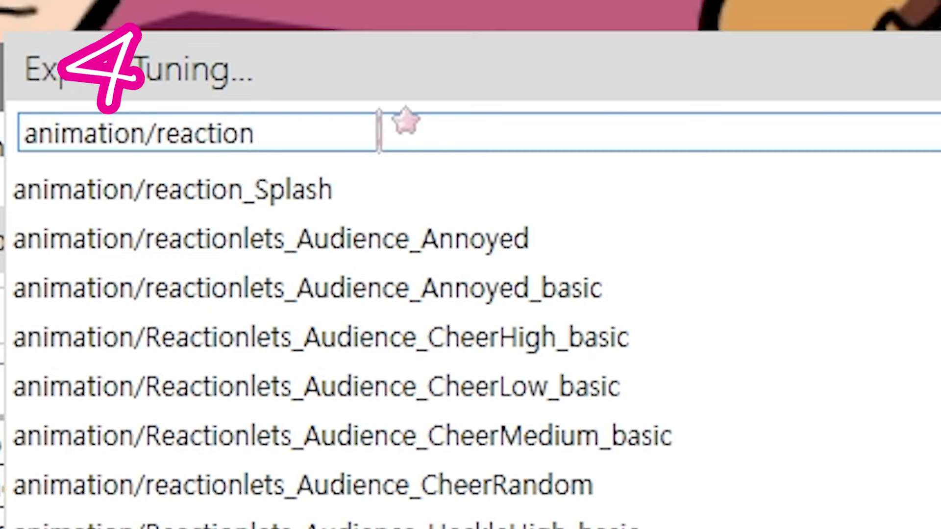
left_click(410, 191)
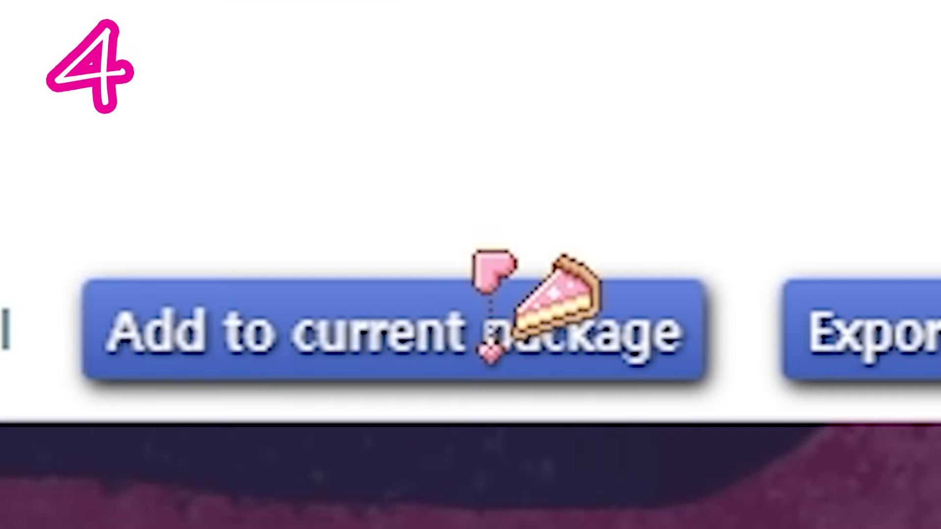
left_click(487, 324)
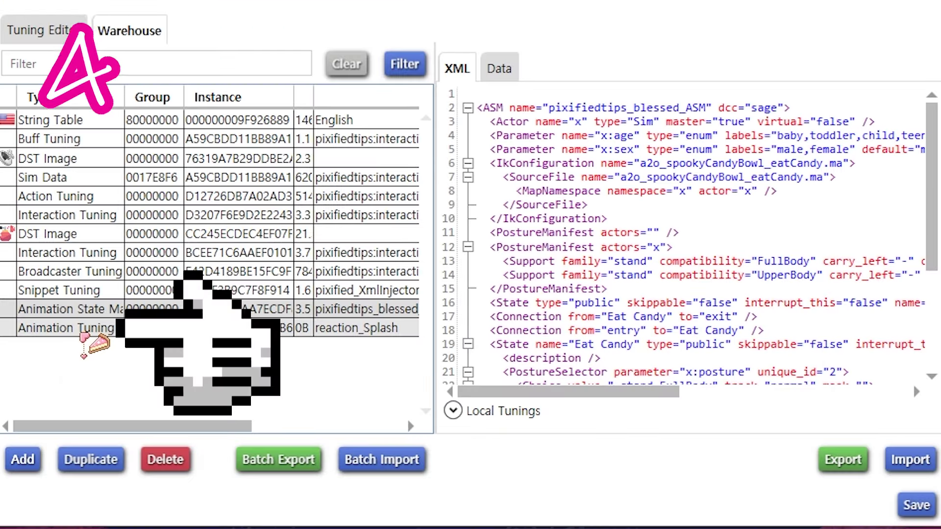
Set the Animation Tuning's Name to pixifiedtips:blessed_anim'animation_tuning' and its Instance to 84D6107C52C1C2C1.
left_click(86, 327)
left_click(514, 69)
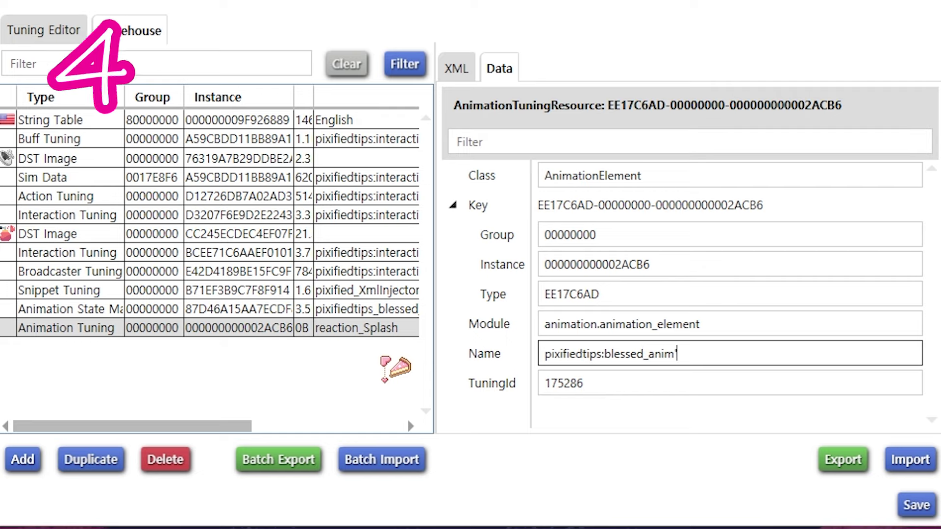
key("ctrl+v")
Copy the Animation Tuning's TuningId into the Tuning ID line of the notes.
key("alt+Tab")
double_click(605, 383)
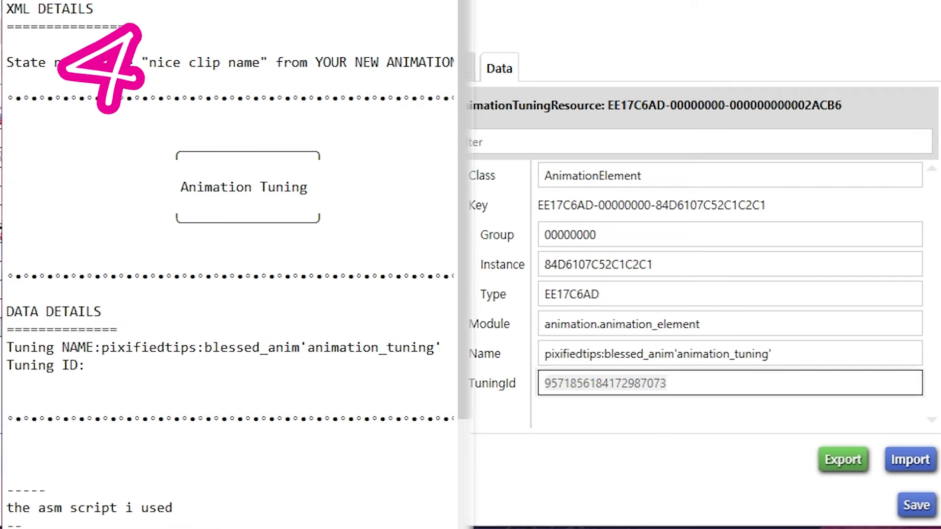
left_click(262, 357)
key("ctrl+v")
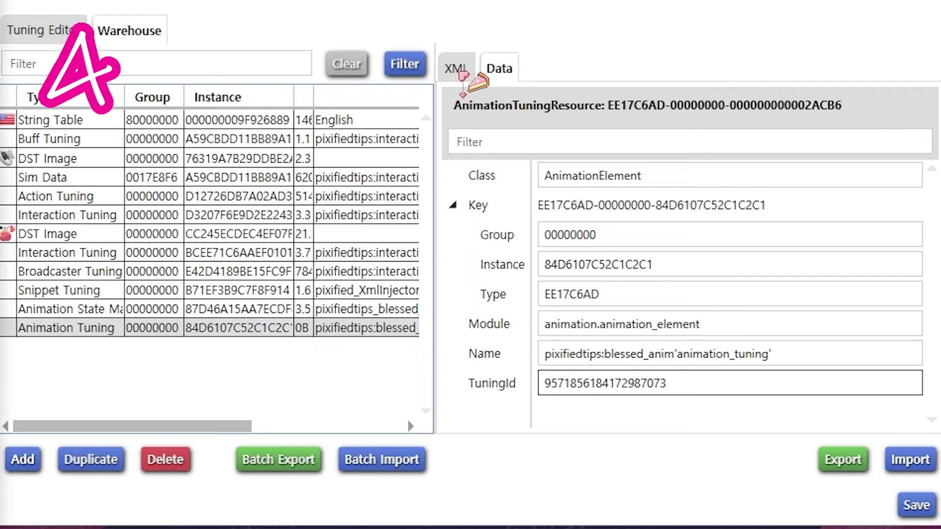
Duplicate the begin_states list directly below itself in the Animation Tuning's XML.
left_click(462, 74)
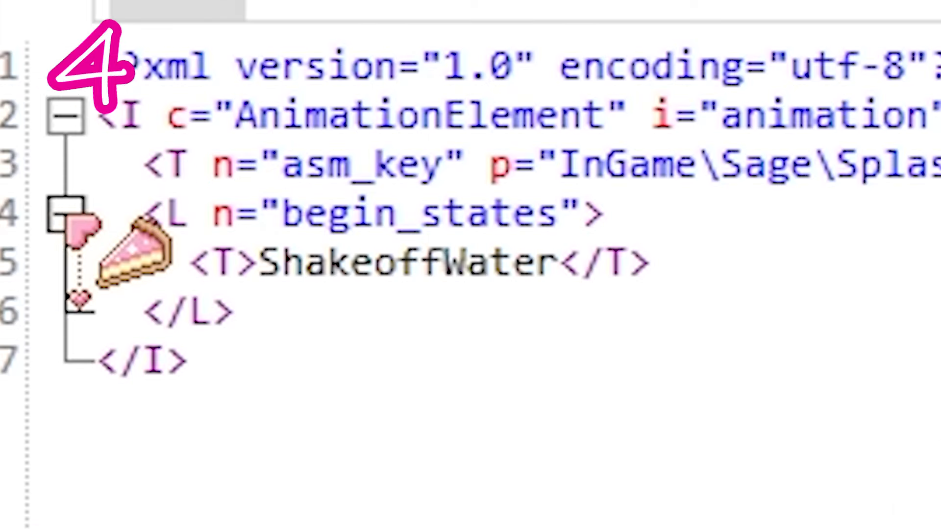
left_click(65, 214)
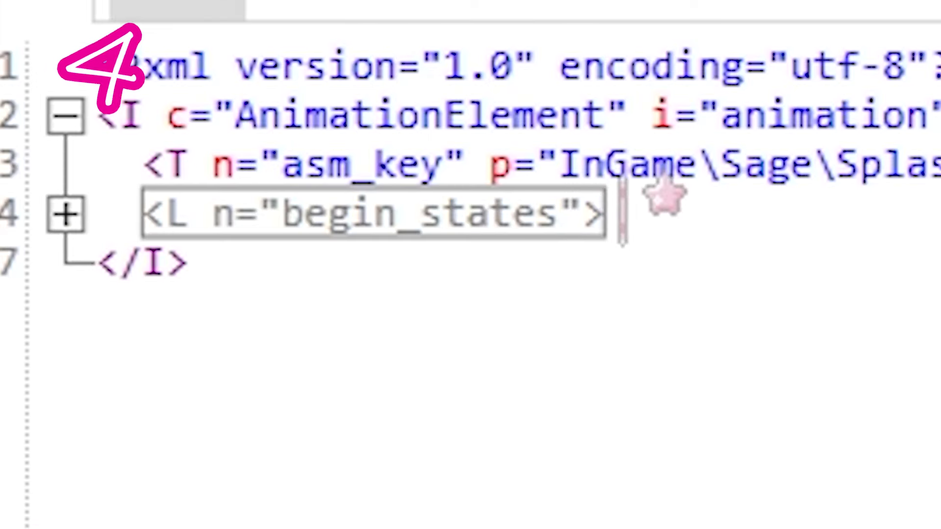
left_click_drag(621, 211, 139, 208)
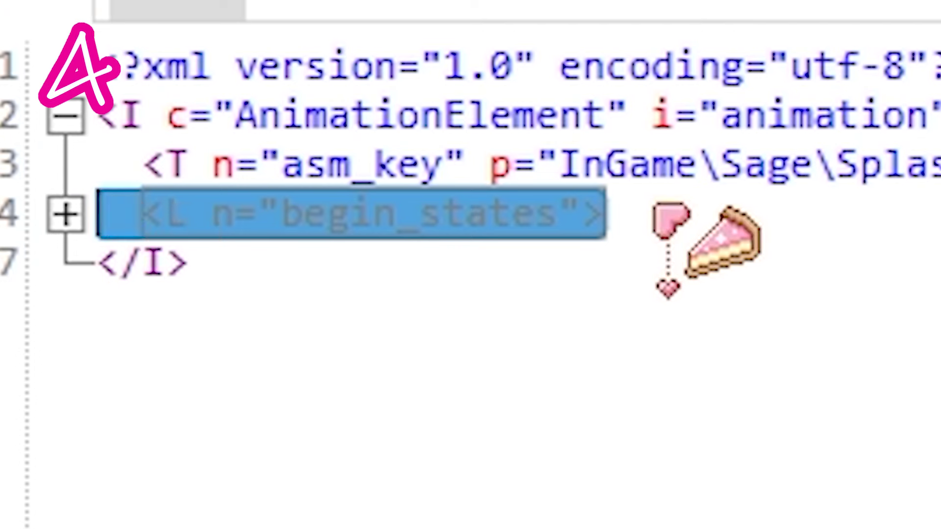
left_click(656, 208)
key("Return")
key("ctrl+v")
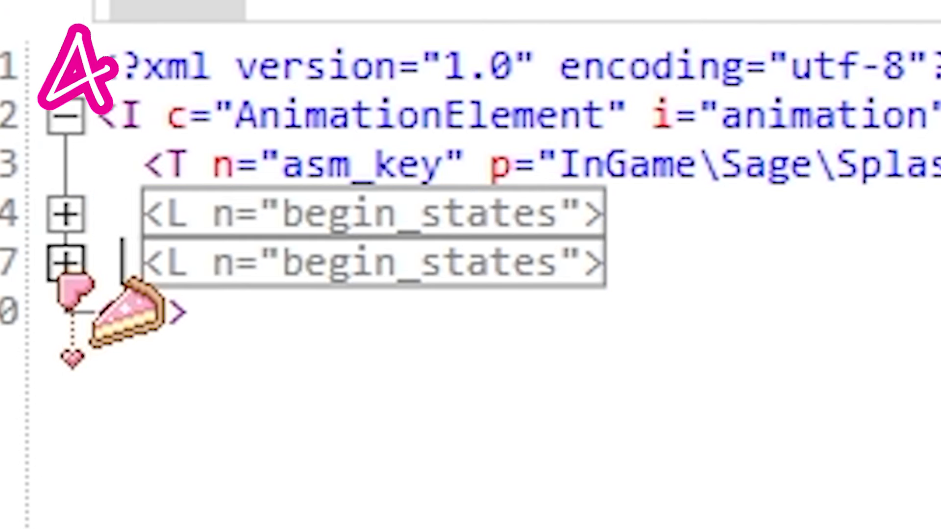
Rename the duplicated begin_states list to end_states and replace its ShakeoffWater value with exit.
left_click(66, 263)
left_click_drag(398, 267, 281, 265)
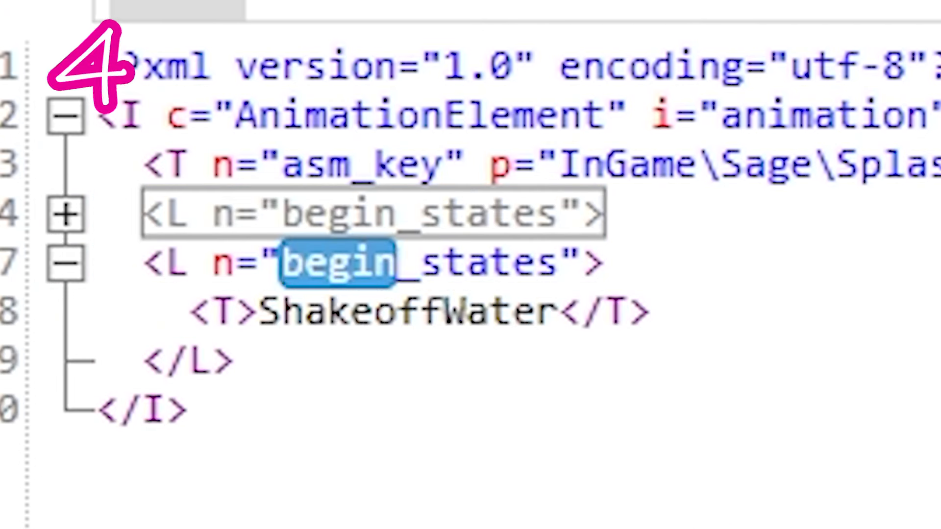
type("end")
left_click_drag(549, 308, 260, 314)
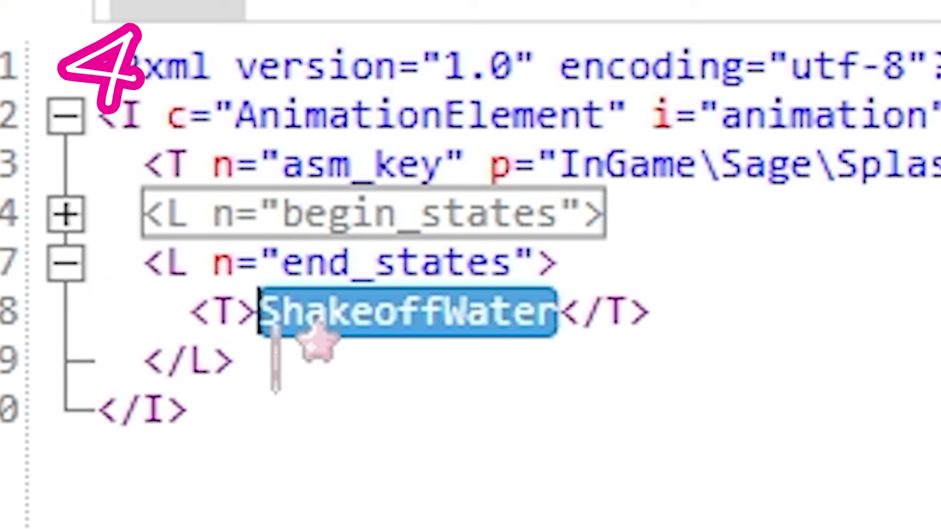
type("exit")
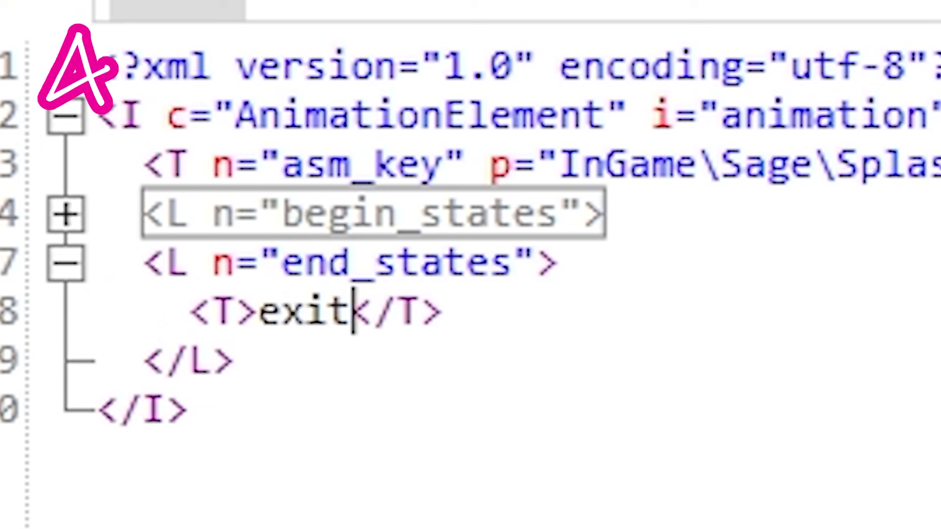
left_click(65, 263)
left_click(186, 409)
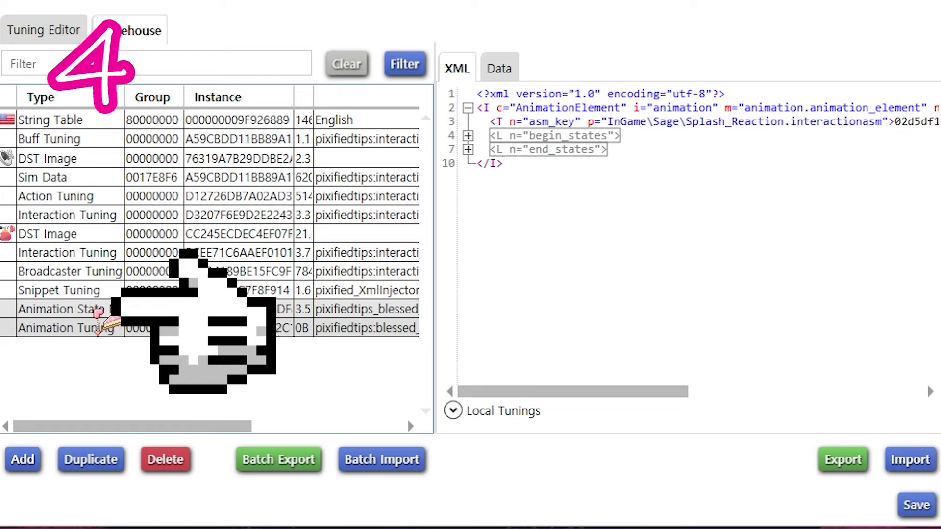
Replace every "Eat Candy" state and connection name in the Animation State Machine's XML with Blessed.
left_click(113, 307)
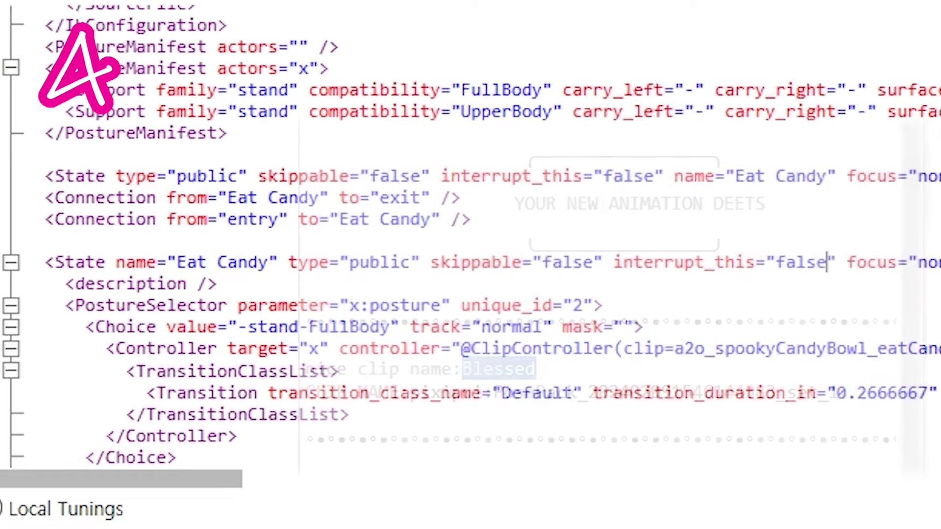
left_click_drag(176, 263, 269, 263)
left_click_drag(340, 219, 439, 219)
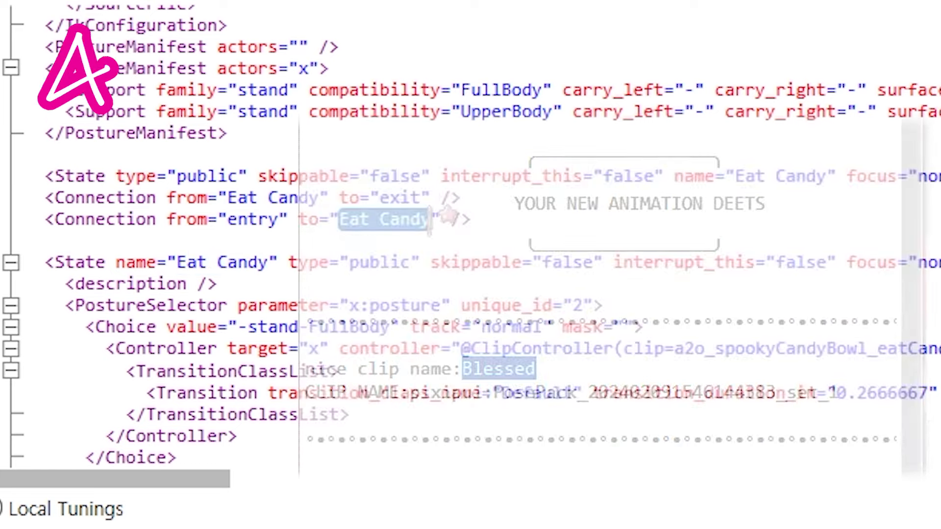
left_click(228, 197)
left_click_drag(316, 198, 320, 197)
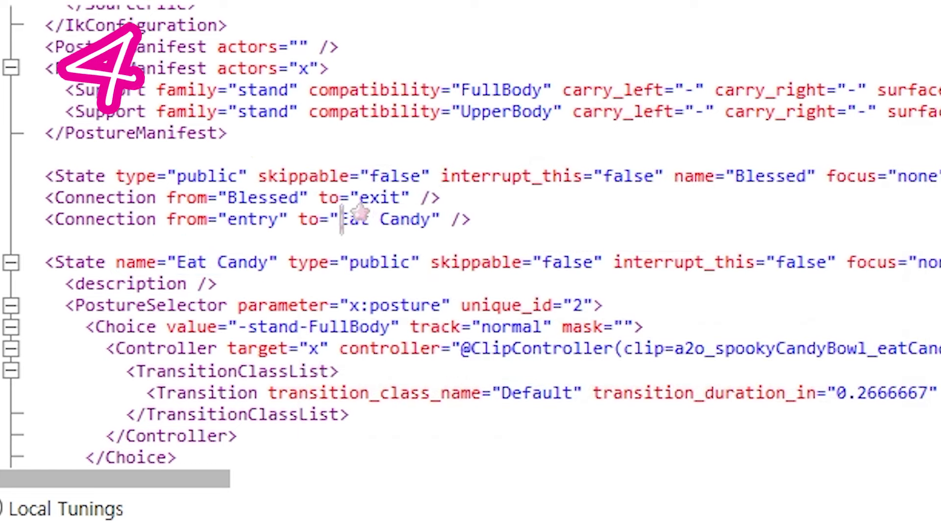
left_click_drag(178, 263, 272, 263)
type("Blessed")
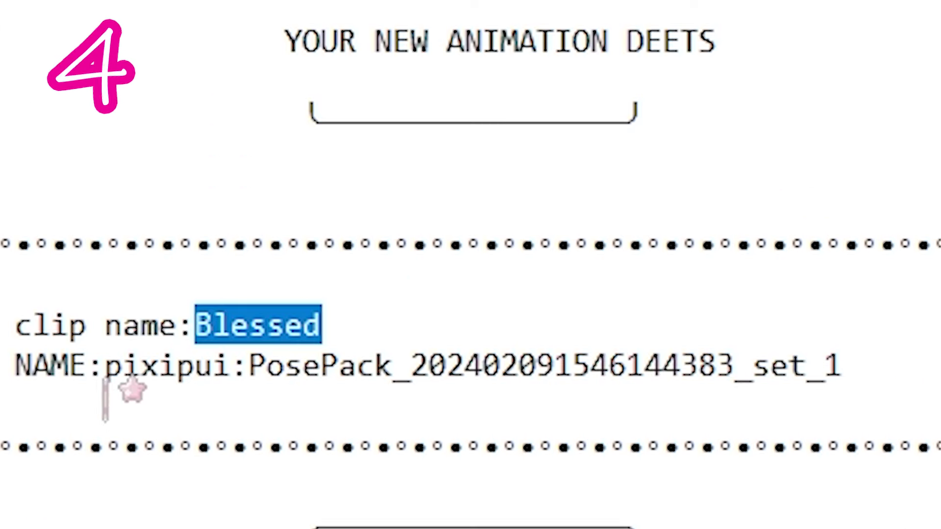
left_click_drag(106, 373, 837, 343)
key("ctrl+c")
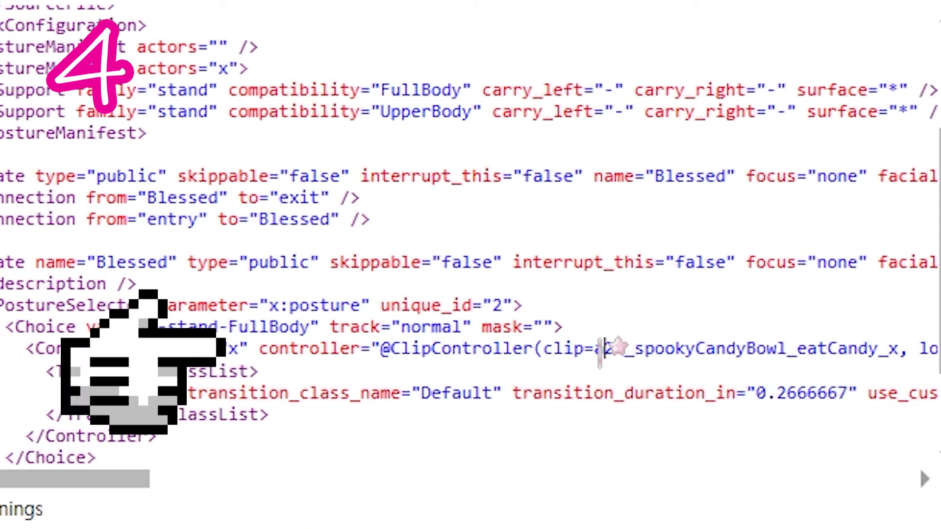
left_click_drag(594, 348, 900, 348)
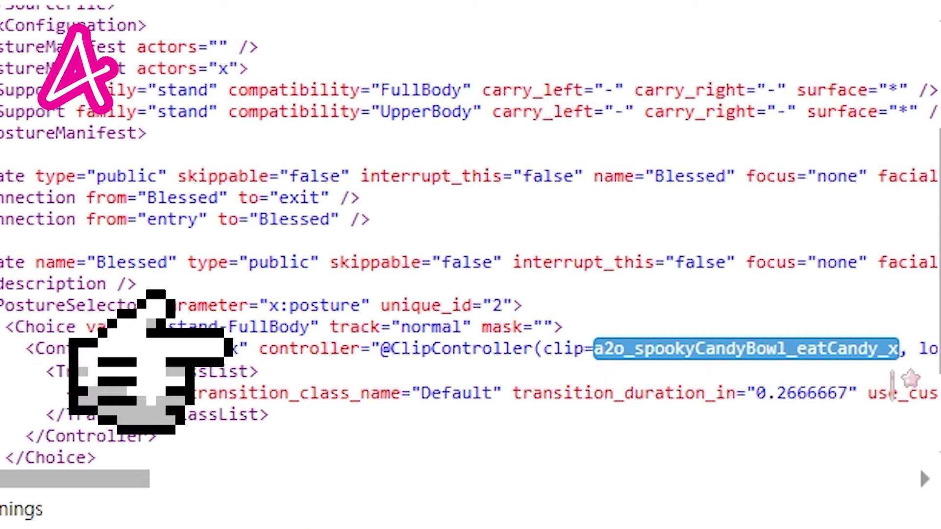
key("ctrl+v")
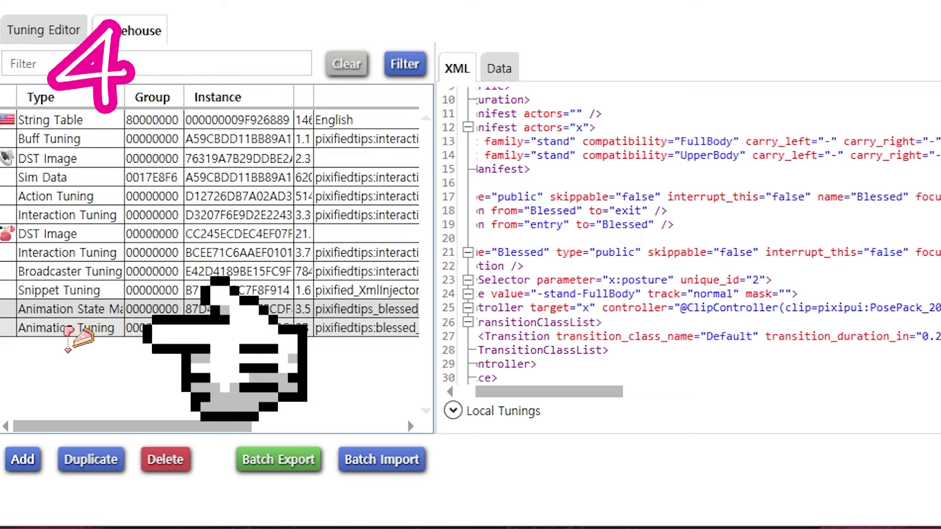
Set the instance part of the Animation Tuning's asm_key to the state machine's instance, 87D46A15AA7ECDF8.
left_click(69, 328)
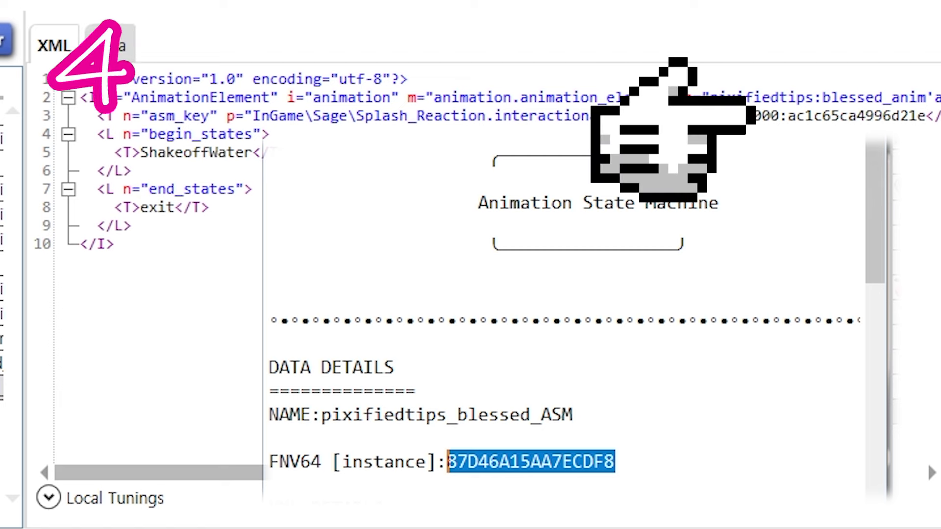
left_click_drag(786, 116, 920, 116)
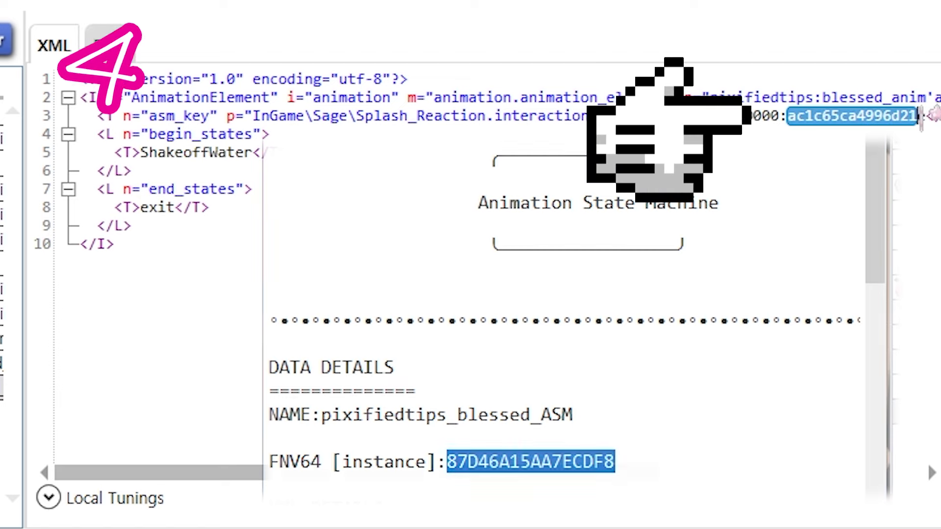
type("87D46A15AA7ECDF8")
key("Delete")
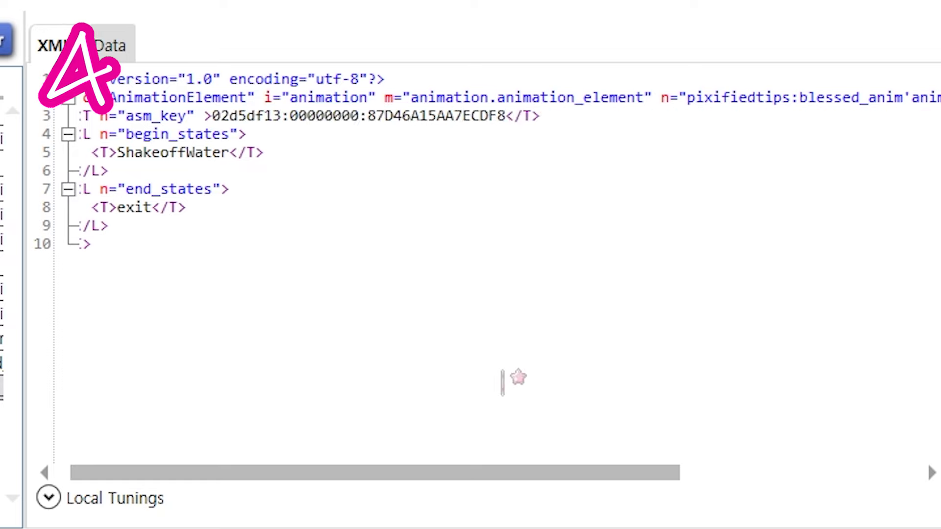
key("ctrl+z")
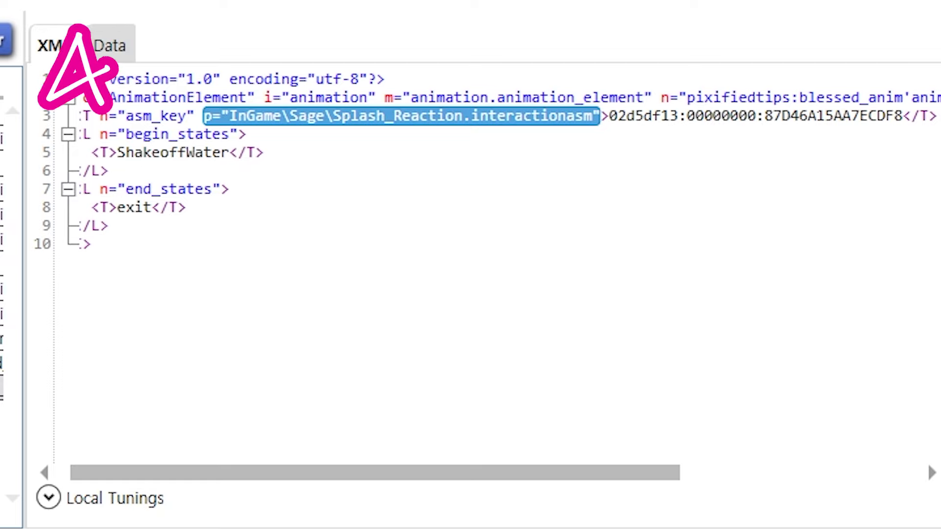
Replace the ShakeoffWater value in the Animation Tuning's begin_states list with Blessed.
double_click(119, 153)
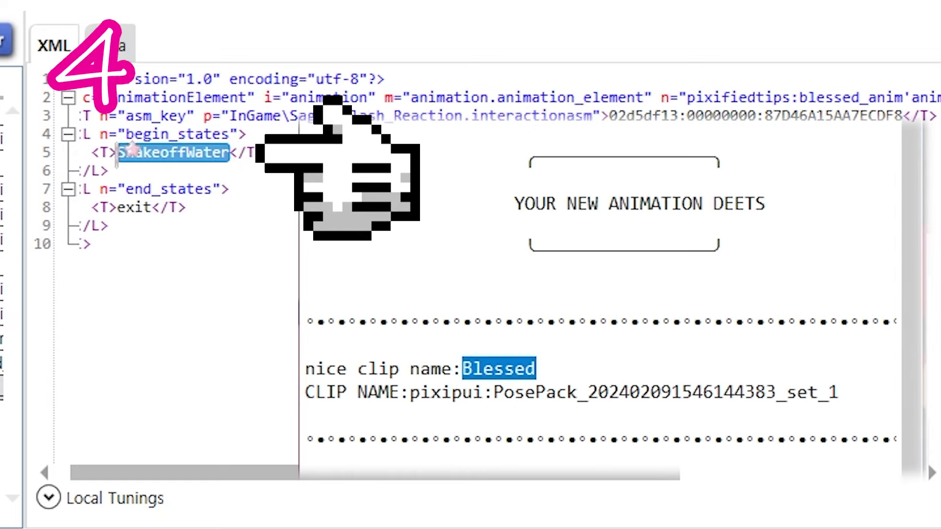
type("Blessed")
left_click(328, 333)
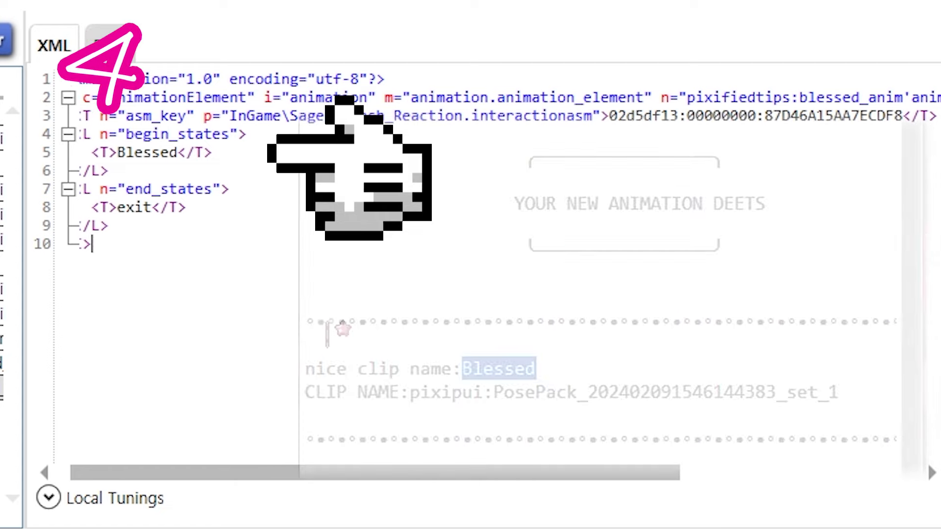
left_click(333, 245)
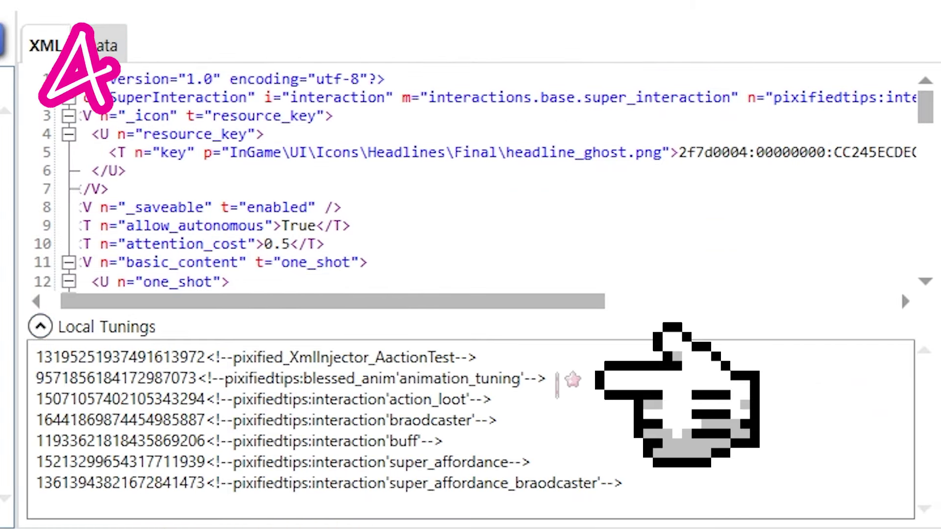
left_click_drag(557, 379, 83, 377)
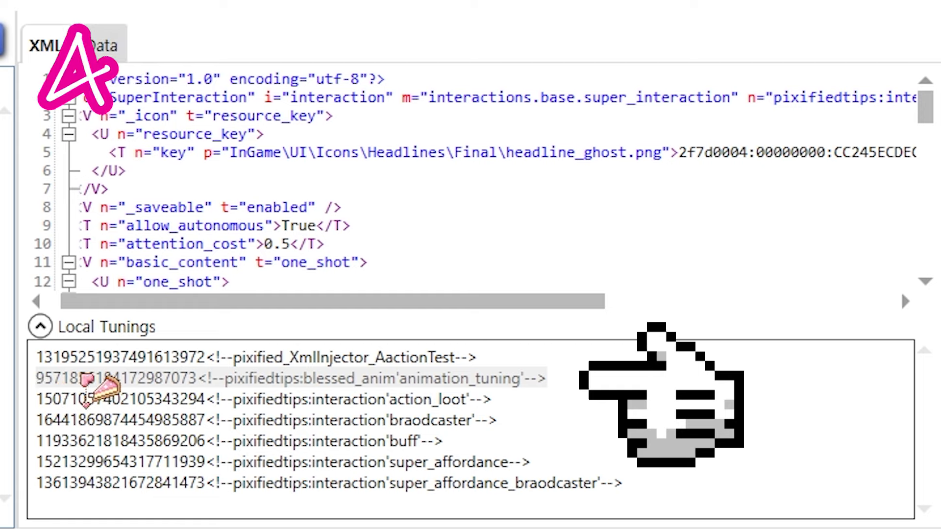
left_click(40, 326)
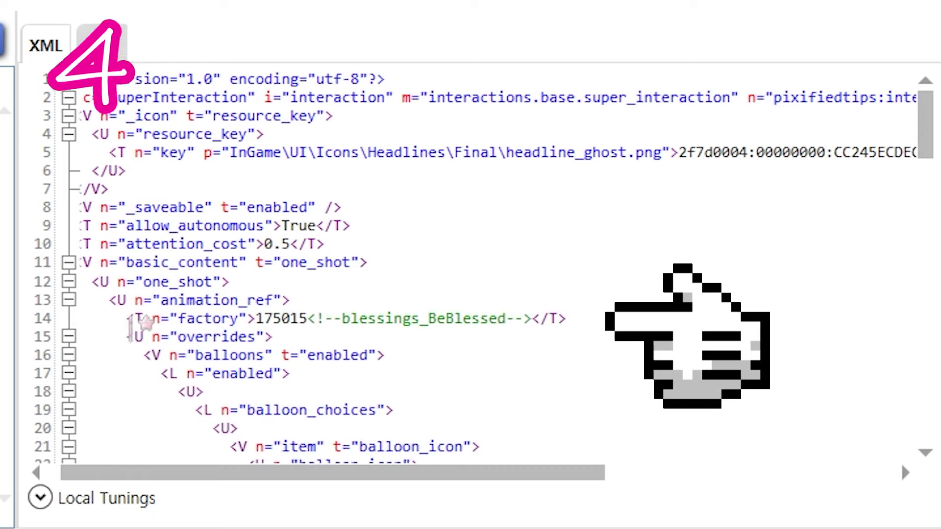
left_click_drag(256, 319, 529, 319)
key("ctrl+v")
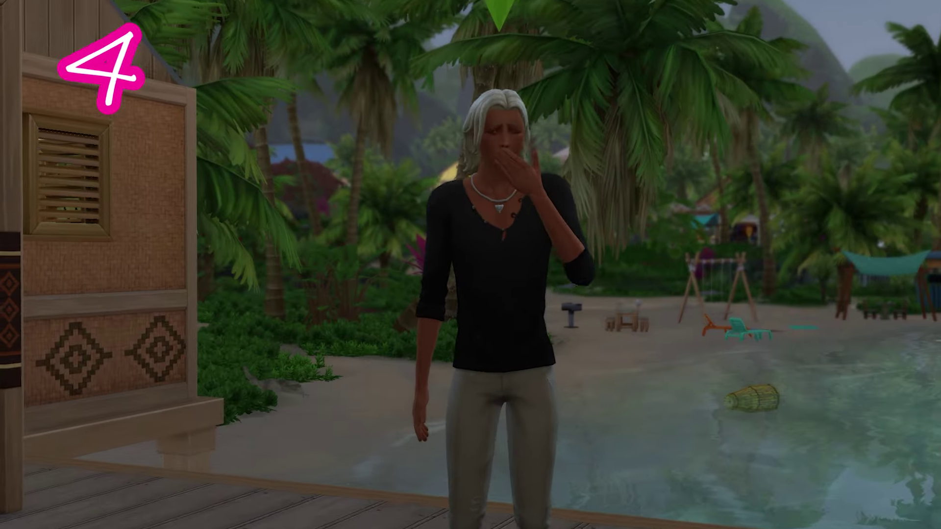